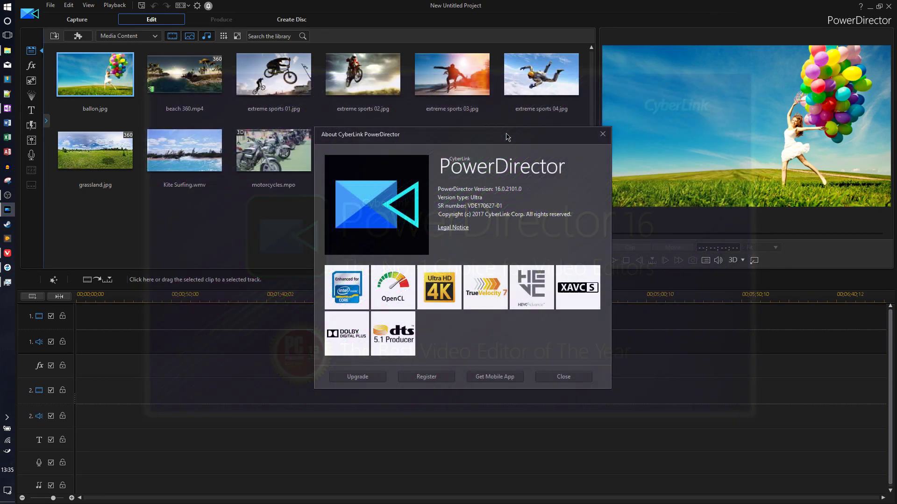
- Dismiss the About CyberLink PowerDirector window with Esc
{"action": "key", "text": "Escape"}
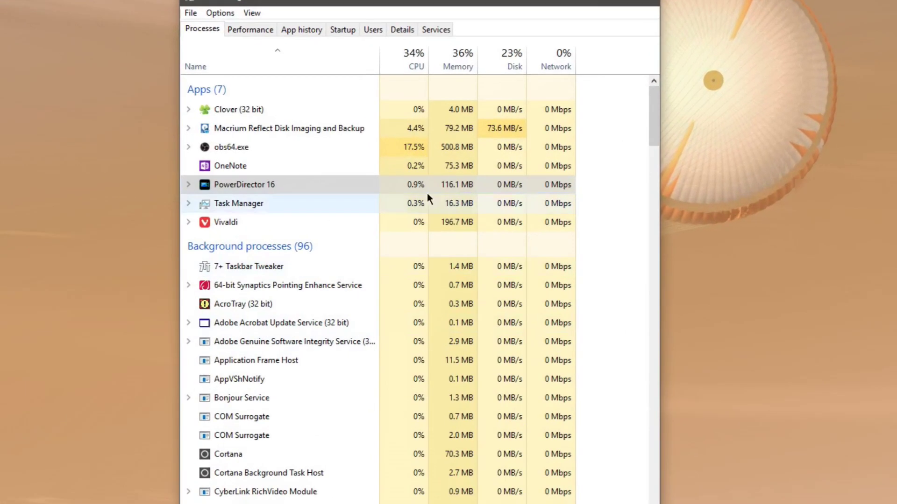
- Read PowerDirector 16's memory use (about 116 MB) in Task Manager, then return to the editor
{"action": "left_click", "coordinate": [454, 187]}
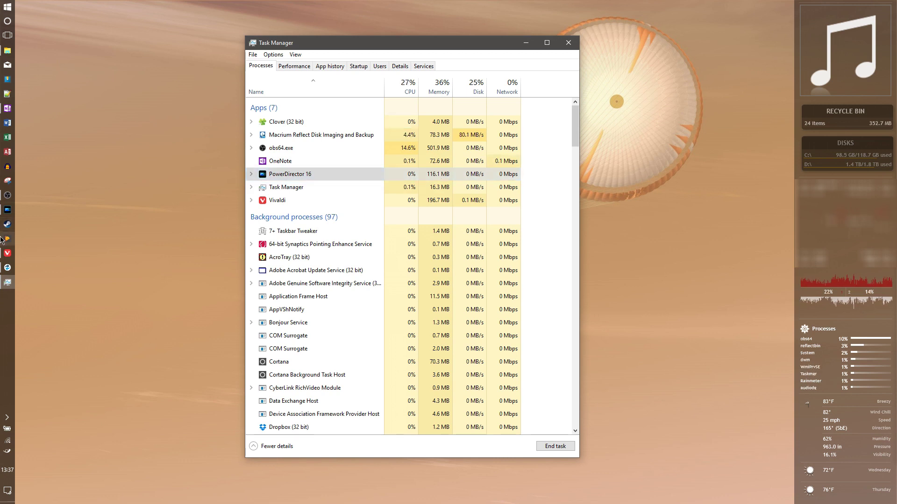
{"action": "left_click", "coordinate": [13, 211]}
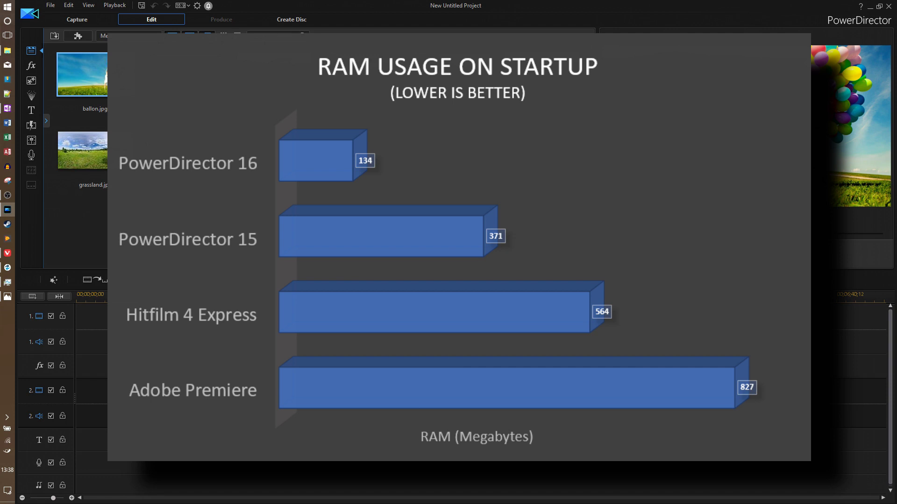
- Place Kite Surfing.wmv then ballon.jpg on video track 1, recheck memory, and view the Produce settings
{"action": "left_click_drag", "start_coordinate": [185, 150], "coordinate": [75, 310]}
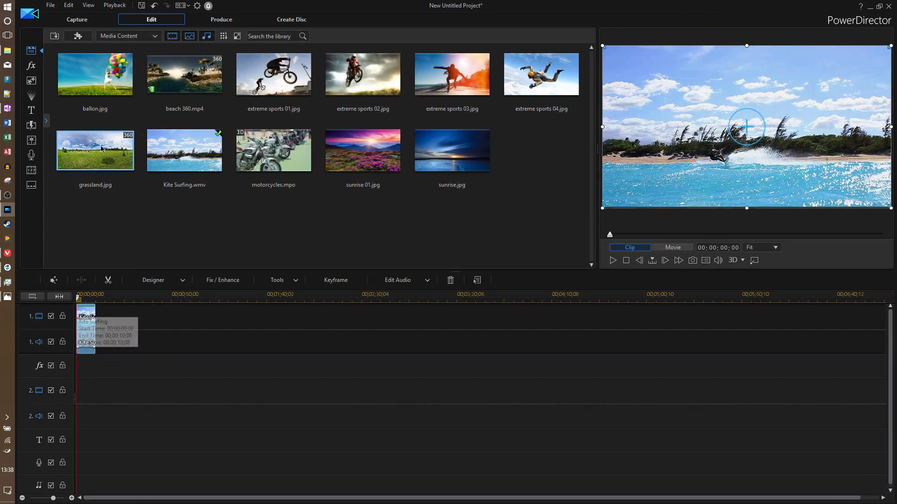
{"action": "left_click_drag", "start_coordinate": [94, 75], "coordinate": [99, 322]}
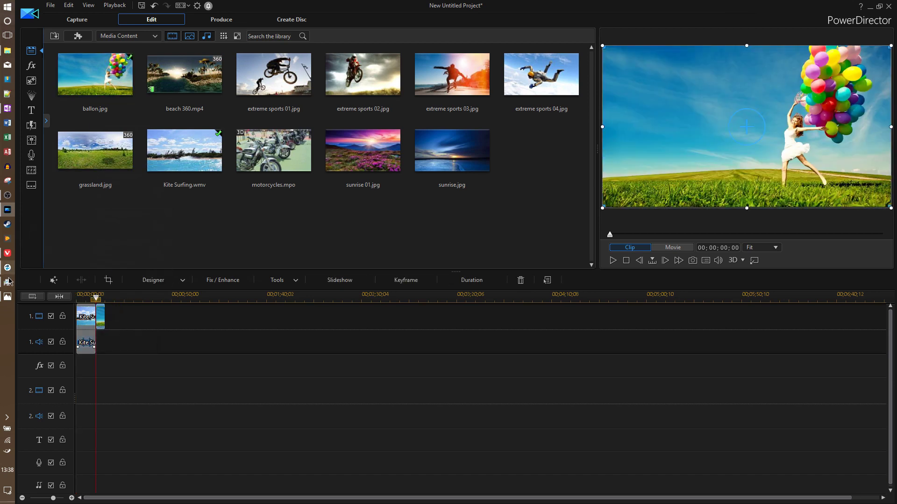
{"action": "left_click", "coordinate": [7, 282]}
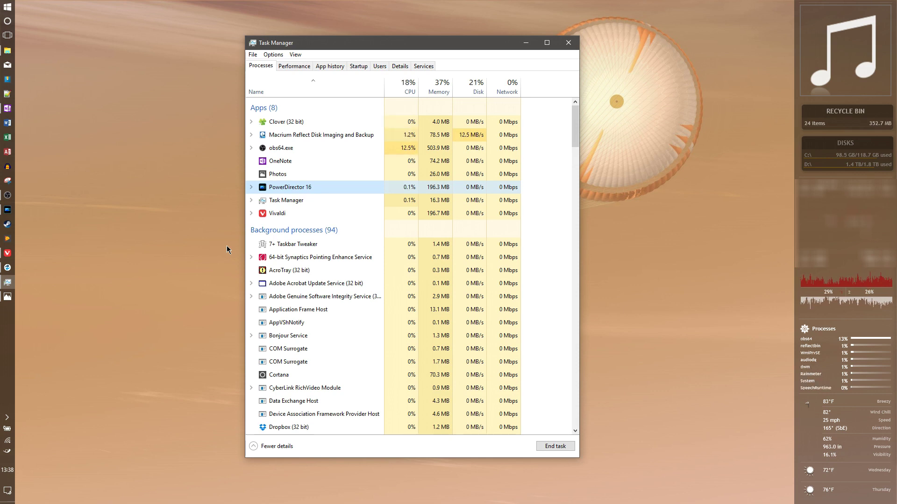
{"action": "left_click", "coordinate": [8, 210]}
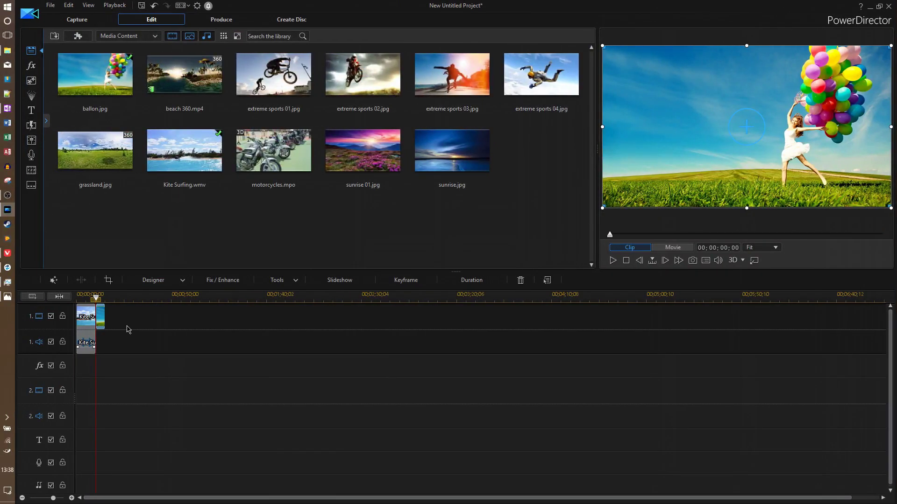
{"action": "left_click", "coordinate": [128, 329]}
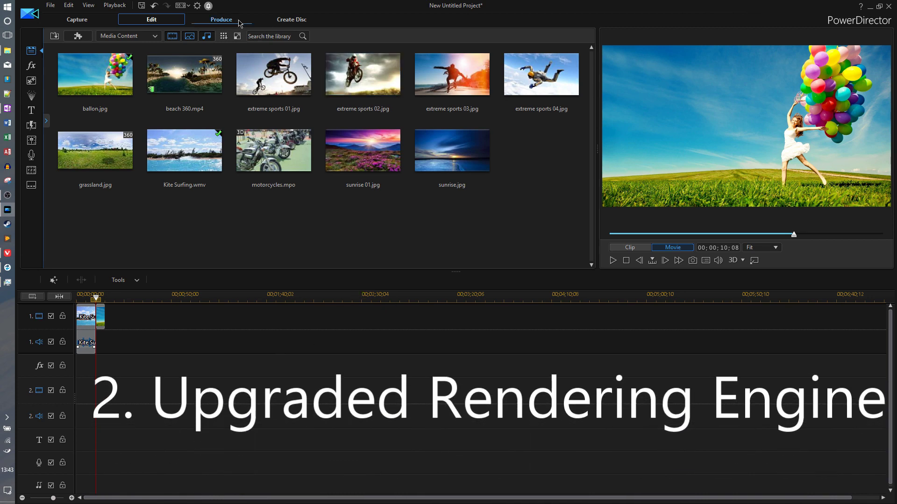
{"action": "left_click", "coordinate": [221, 20]}
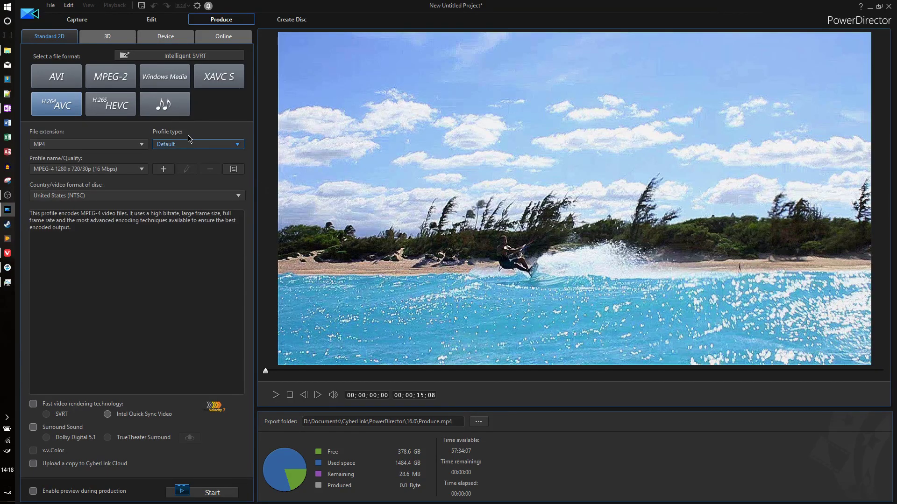
{"action": "left_click", "coordinate": [152, 19]}
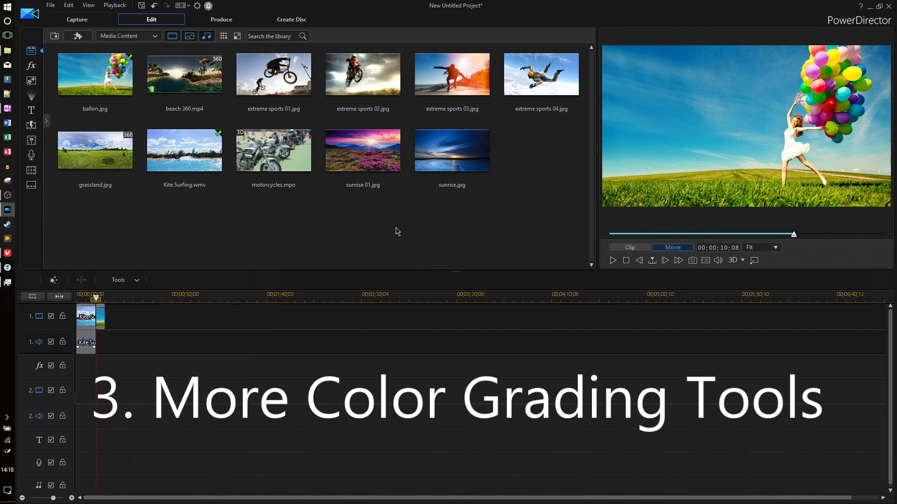
- Open Fix / Enhance for the Kite Surfing clip and view its Color Match and Split Toning settings
{"action": "left_click", "coordinate": [84, 318]}
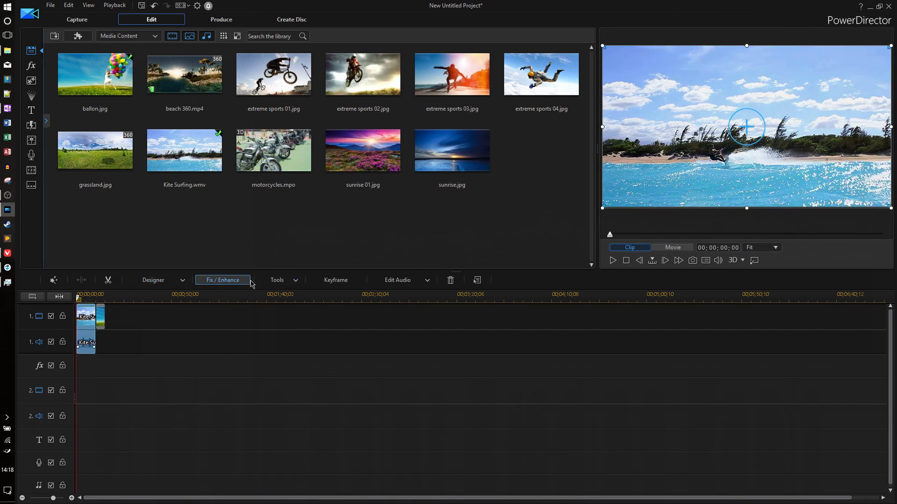
{"action": "left_click", "coordinate": [222, 281]}
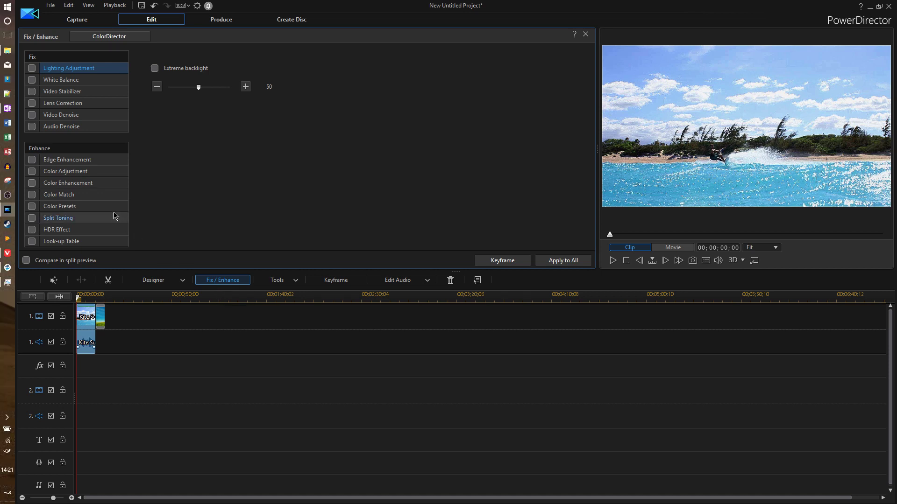
{"action": "left_click", "coordinate": [96, 194]}
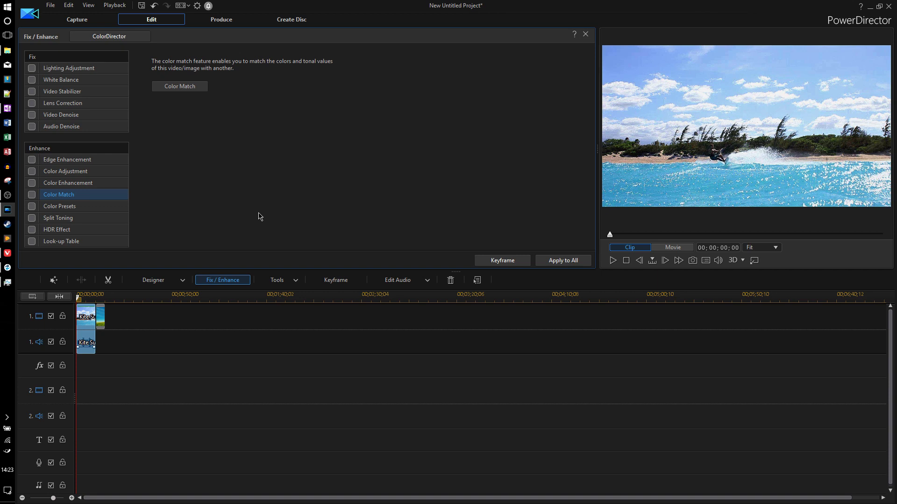
{"action": "left_click", "coordinate": [96, 222]}
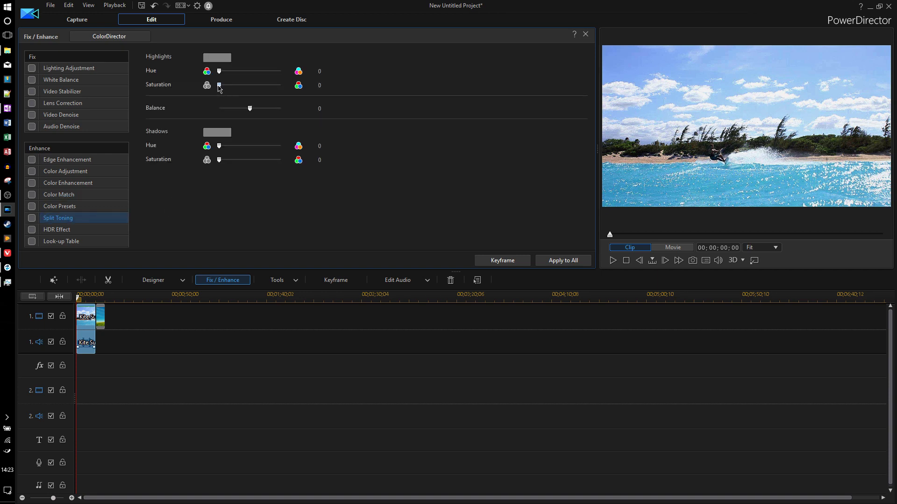
- Set split toning highlights hue to 79 and shadows hue to 145, then browse HDR Effect and Look-up Table
{"action": "left_click_drag", "start_coordinate": [219, 74], "coordinate": [233, 73]}
{"action": "left_click_drag", "start_coordinate": [218, 147], "coordinate": [244, 147]}
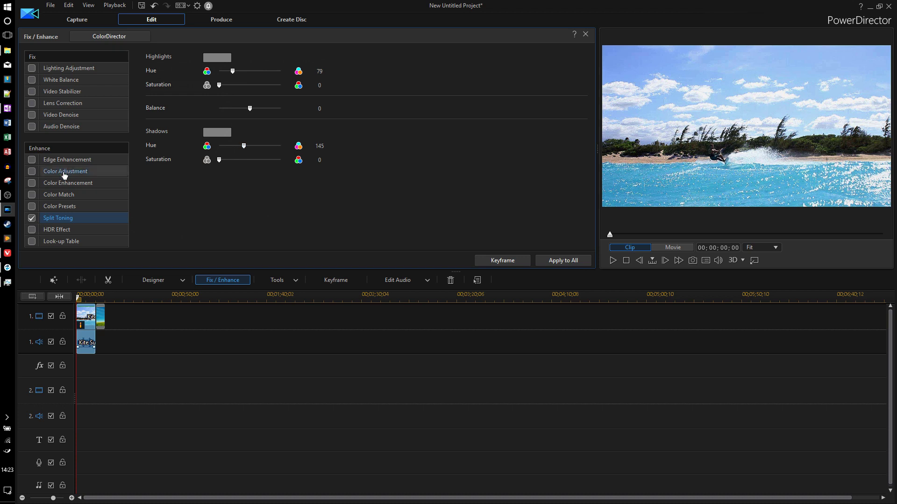
{"action": "left_click", "coordinate": [66, 230]}
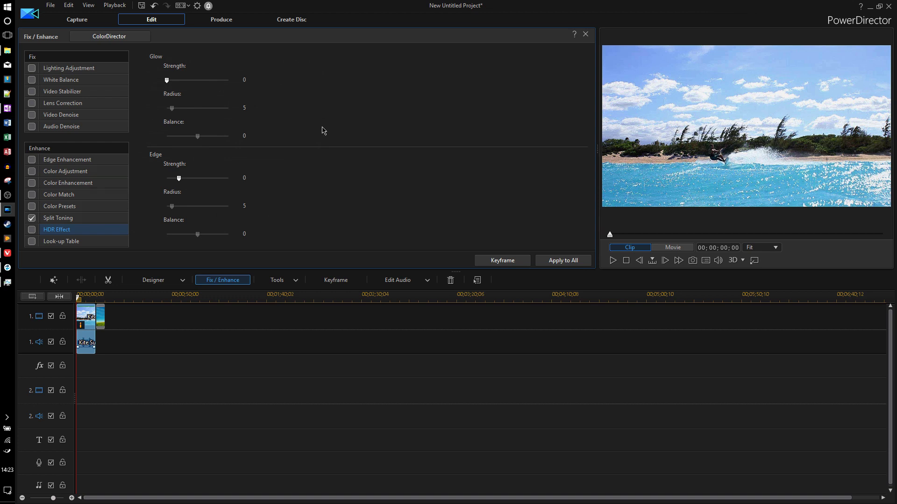
{"action": "left_click", "coordinate": [100, 246]}
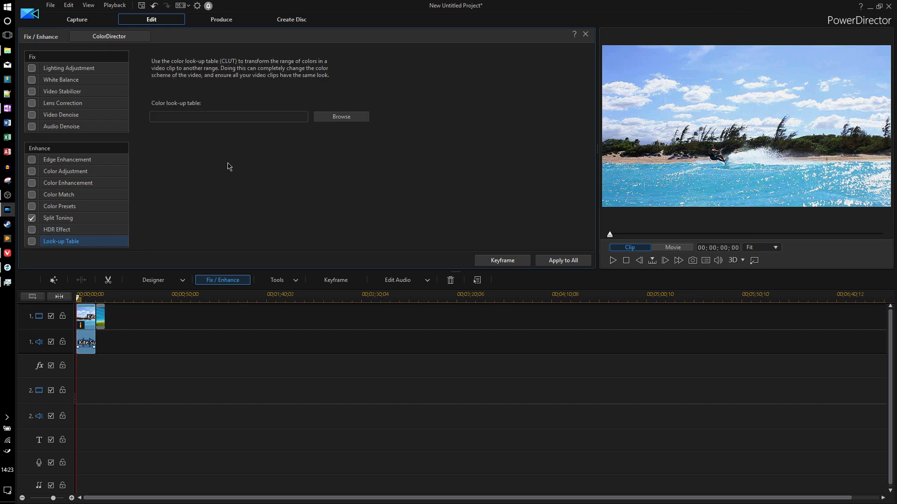
- Try the Grainy Film, 70s Flick and Silent Era color presets on the Kite Surfing clip
{"action": "left_click", "coordinate": [95, 206]}
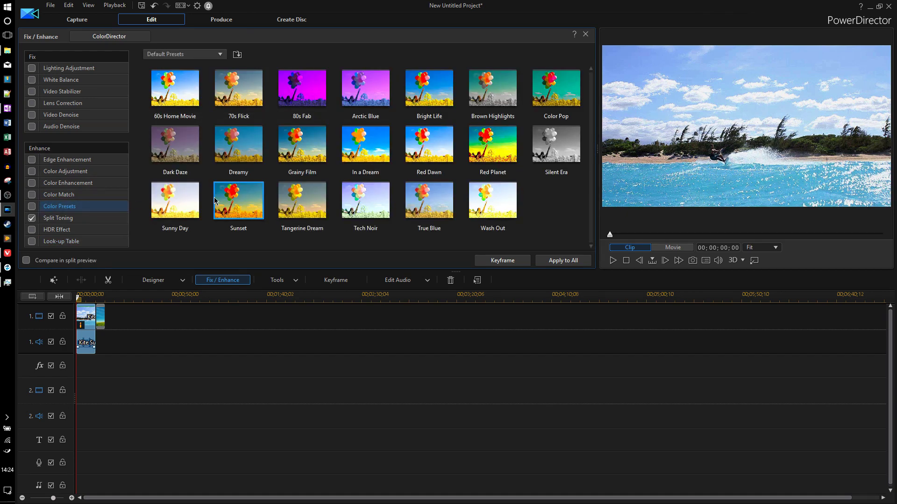
{"action": "left_click", "coordinate": [310, 145]}
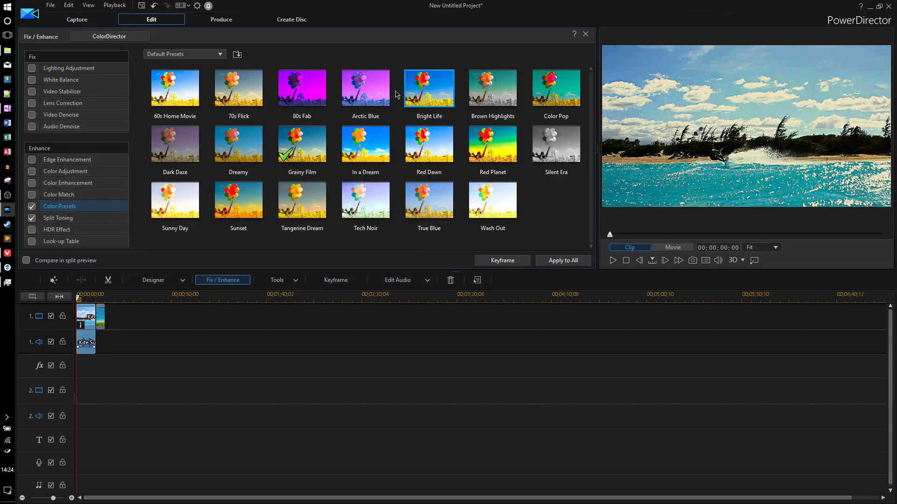
{"action": "left_click", "coordinate": [218, 90]}
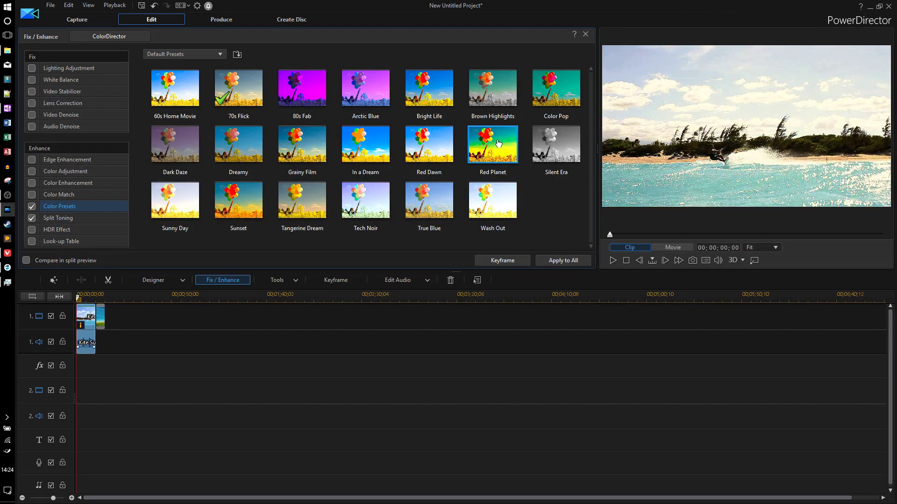
{"action": "left_click", "coordinate": [544, 157]}
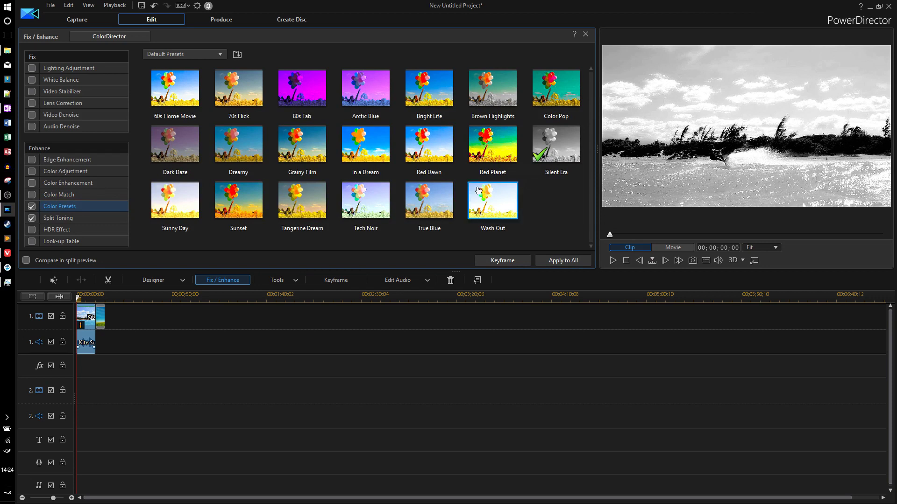
- Glance at Color Adjustment and Color Enhancement, then deselect the clip to return to the media library
{"action": "left_click", "coordinate": [89, 174]}
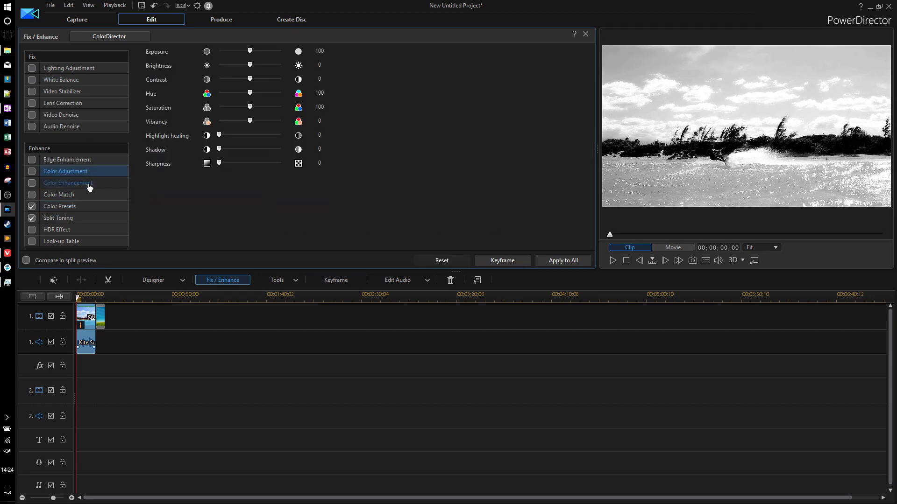
{"action": "left_click", "coordinate": [88, 185]}
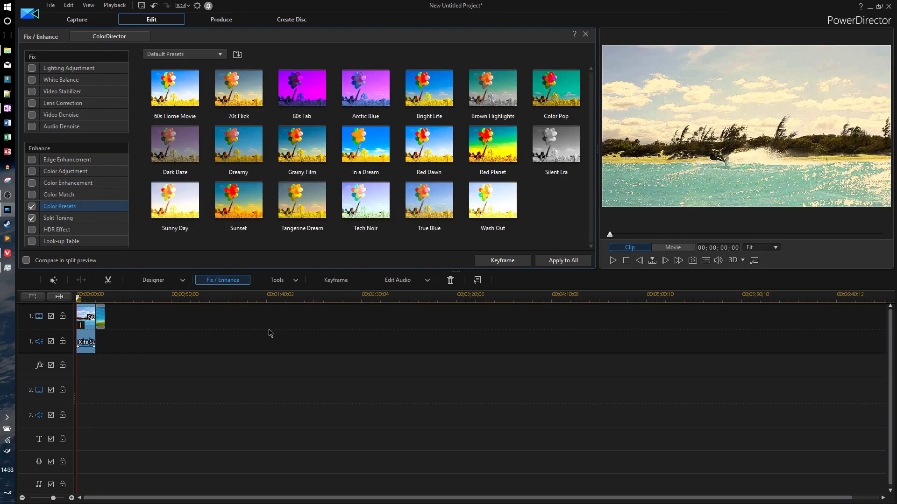
{"action": "left_click", "coordinate": [293, 359]}
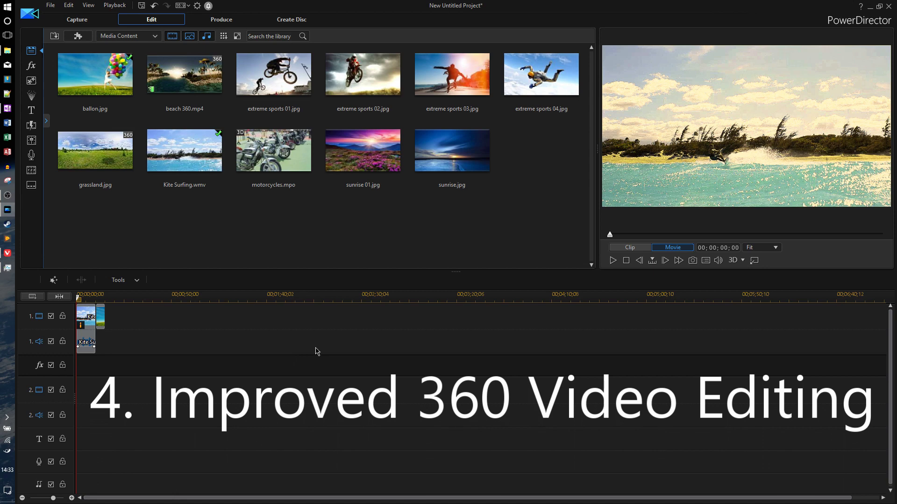
- Add beach 360.mp4 to video track 1 and view its Fix / Enhance stabilization settings
{"action": "left_click_drag", "start_coordinate": [211, 94], "coordinate": [140, 325]}
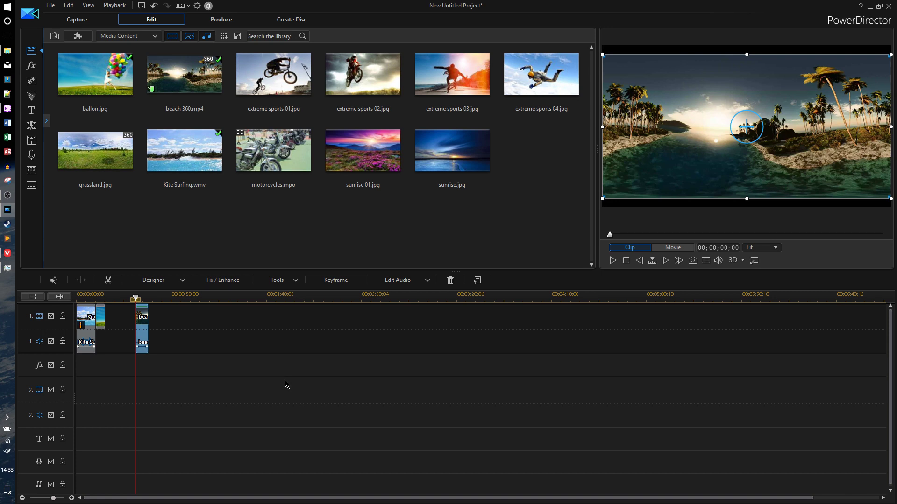
{"action": "left_click", "coordinate": [223, 280]}
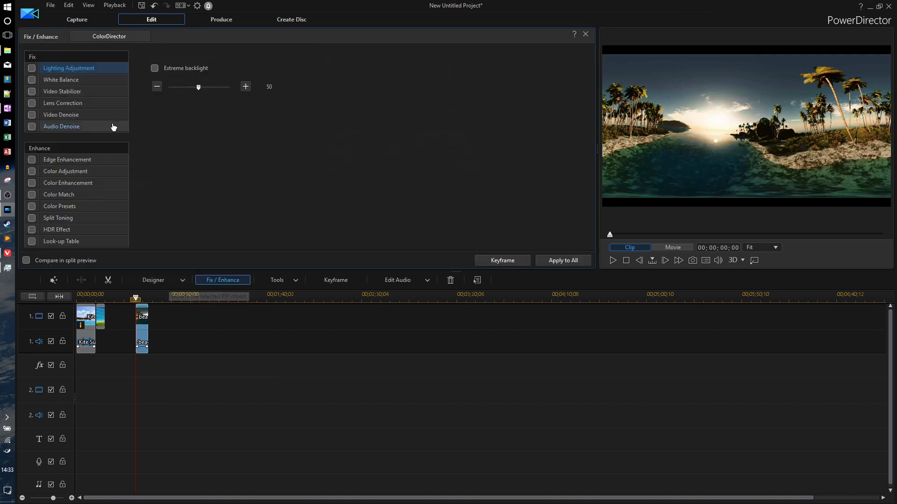
{"action": "left_click", "coordinate": [64, 94]}
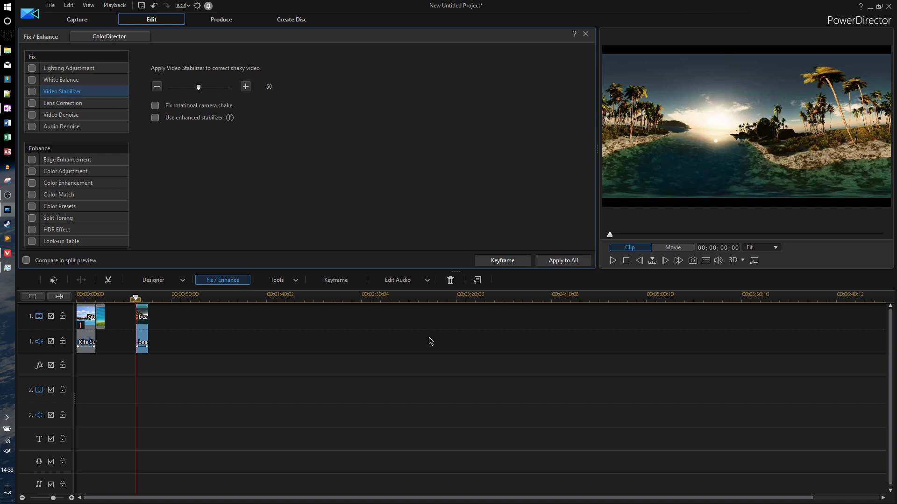
- Use the View Designer to give the beach 360 clip a 2D view with object tracking
{"action": "left_click", "coordinate": [280, 279]}
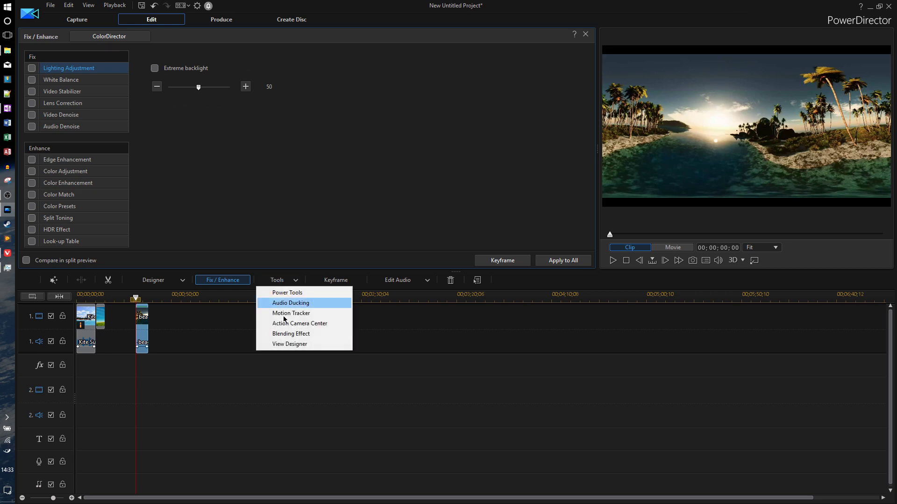
{"action": "left_click", "coordinate": [290, 345]}
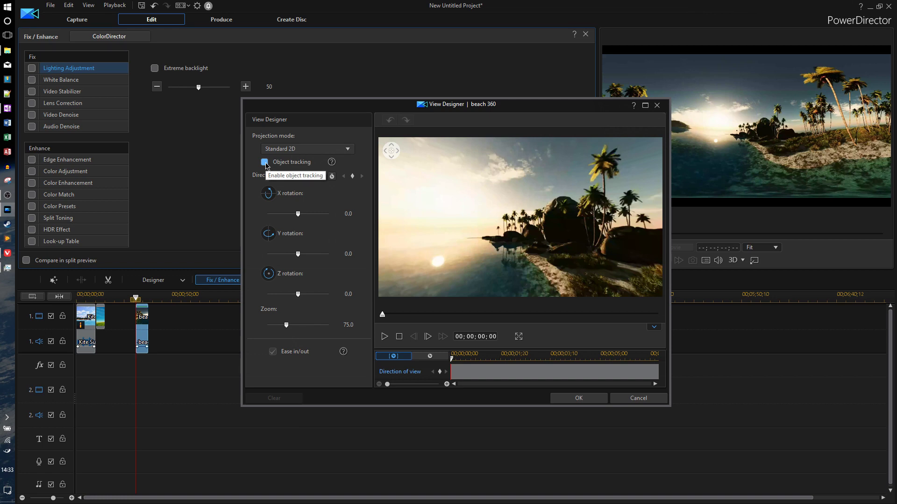
{"action": "left_click", "coordinate": [264, 162]}
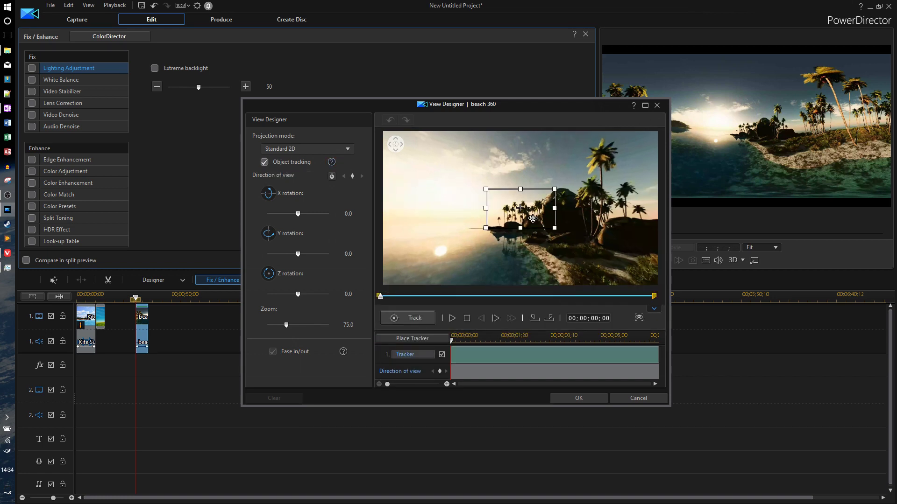
{"action": "left_click", "coordinate": [588, 397]}
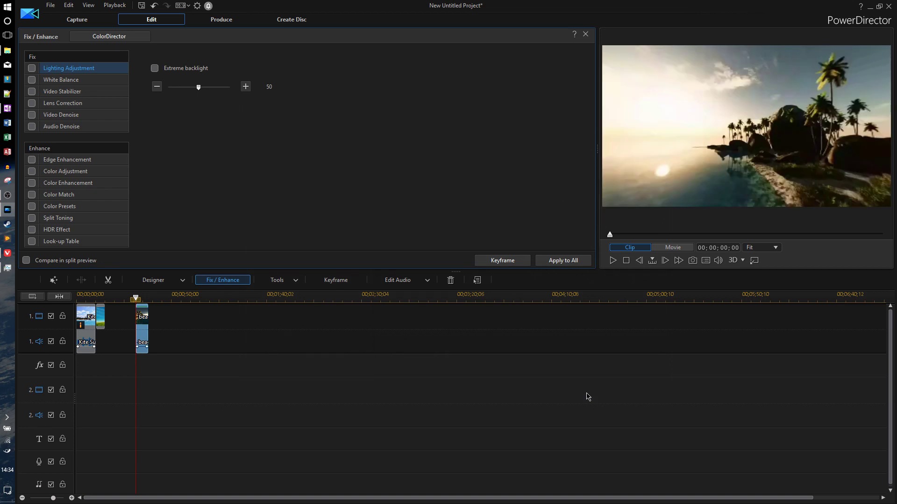
{"action": "left_click", "coordinate": [587, 397]}
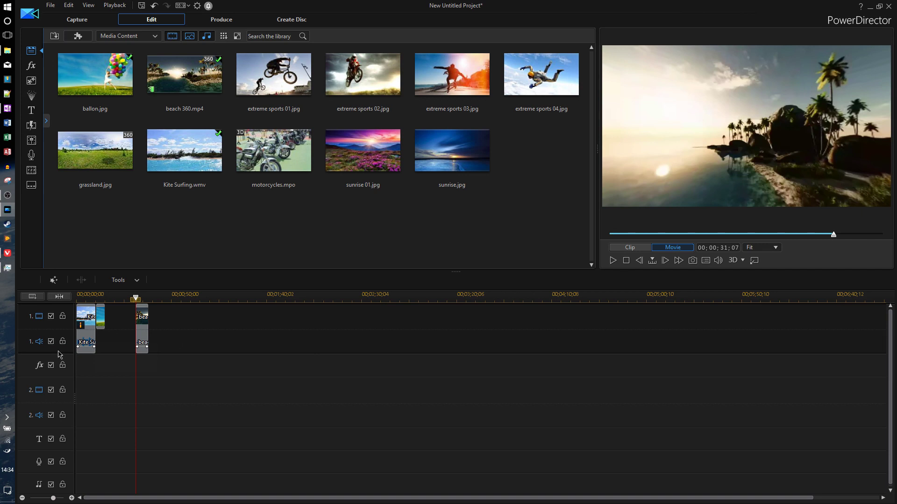
- Enlarge audio track 1, fit the timeline, and raise Kite Surfing's volume with a mid-clip dip to -15.9 dB
{"action": "left_click_drag", "start_coordinate": [58, 357], "coordinate": [73, 410]}
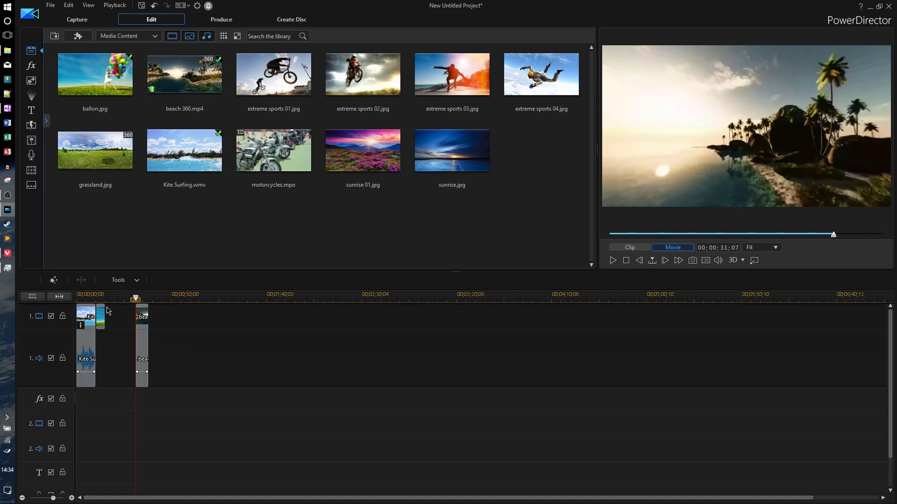
{"action": "left_click", "coordinate": [65, 299]}
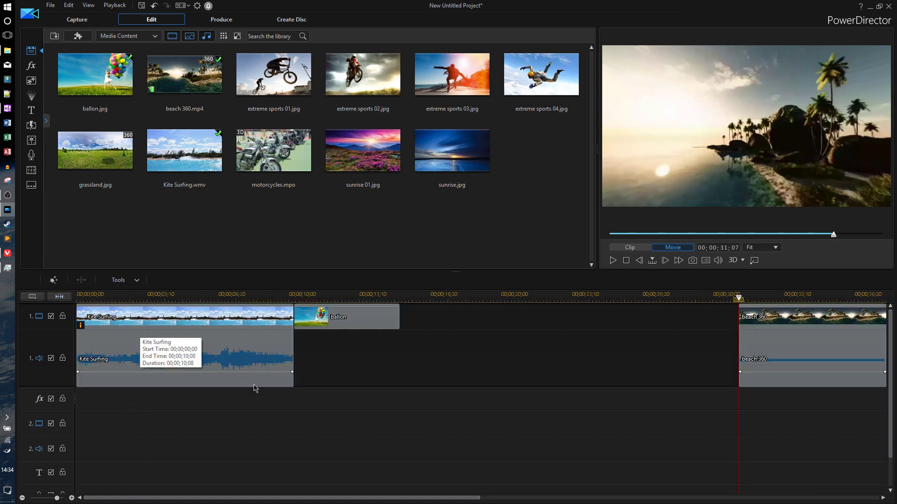
{"action": "left_click", "coordinate": [247, 362]}
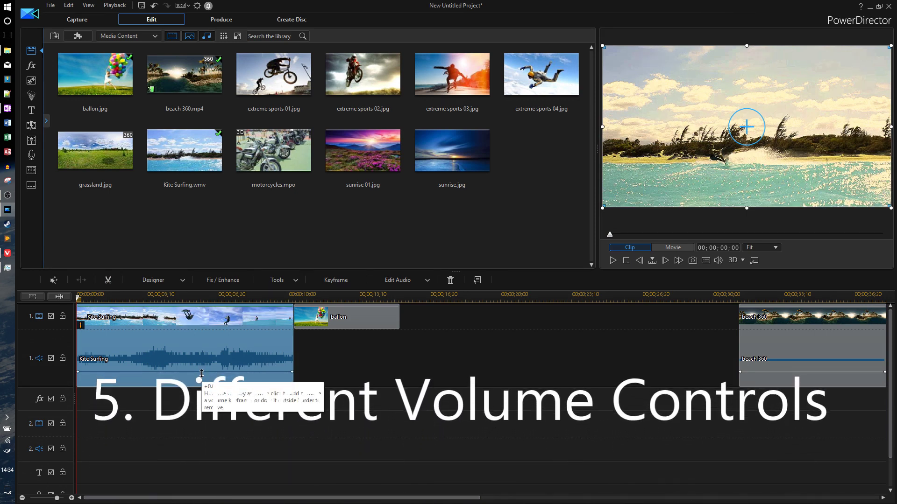
{"action": "mouse_move", "coordinate": [195, 372]}
{"action": "left_mouse_down"}
{"action": "mouse_move", "coordinate": [196, 332]}
{"action": "mouse_move", "coordinate": [196, 357]}
{"action": "left_mouse_up"}
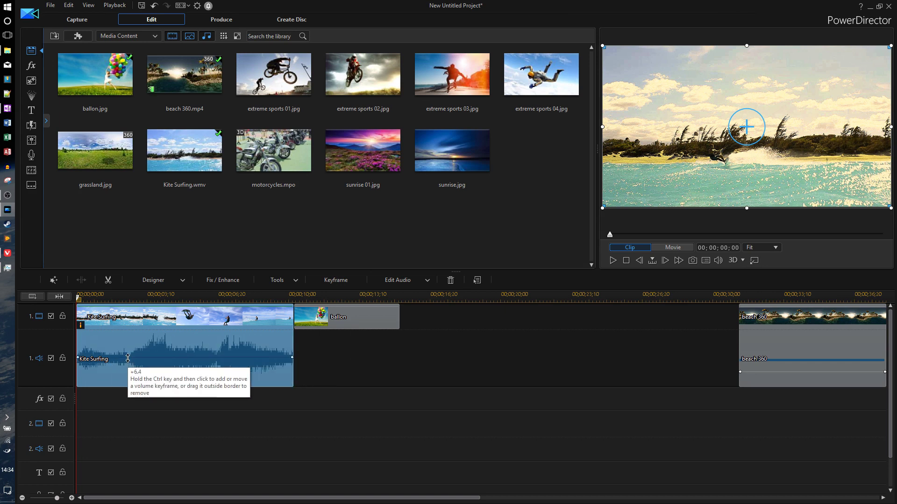
{"action": "left_click_drag", "start_coordinate": [130, 359], "coordinate": [203, 378]}
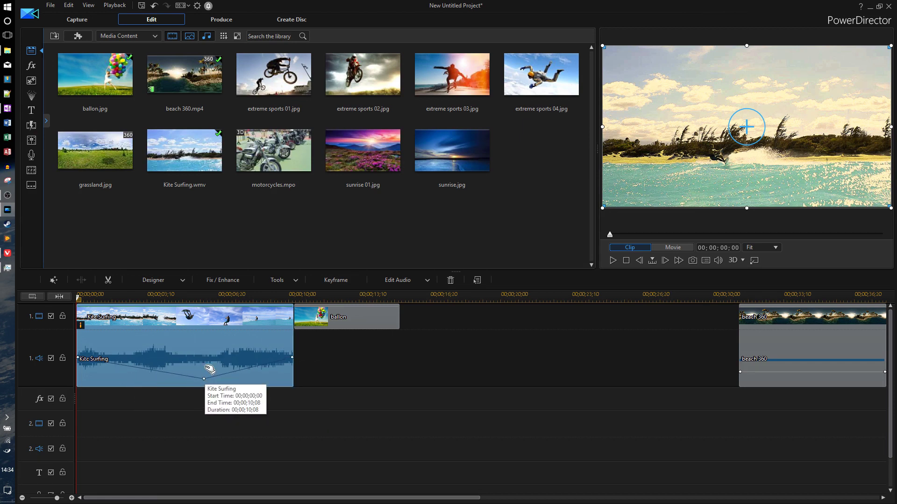
{"action": "left_click", "coordinate": [381, 403]}
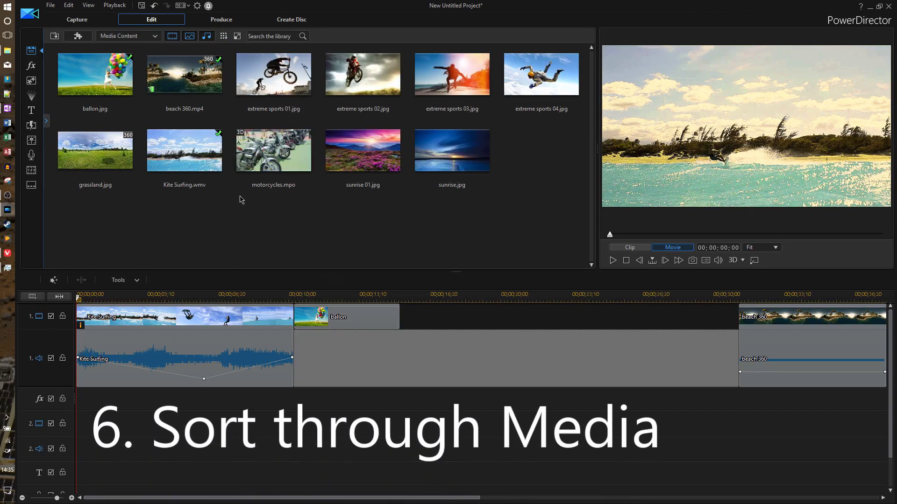
{"action": "left_click", "coordinate": [224, 39]}
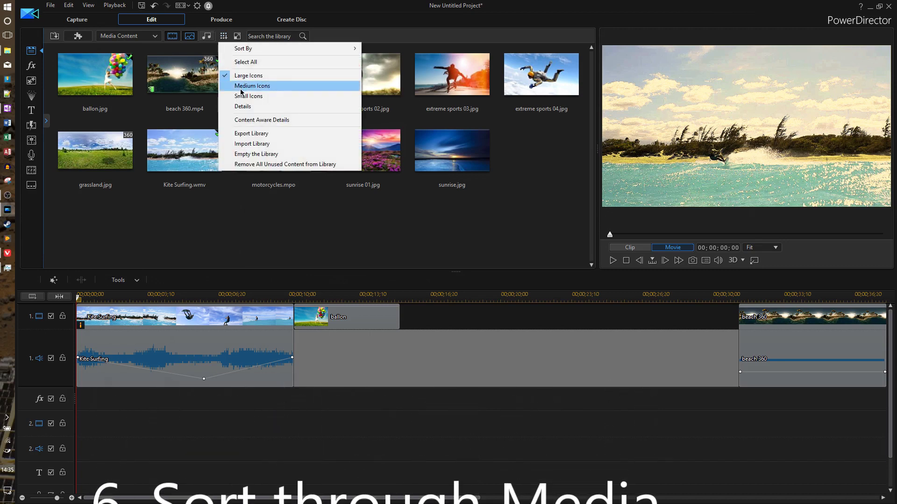
{"action": "left_click", "coordinate": [243, 107]}
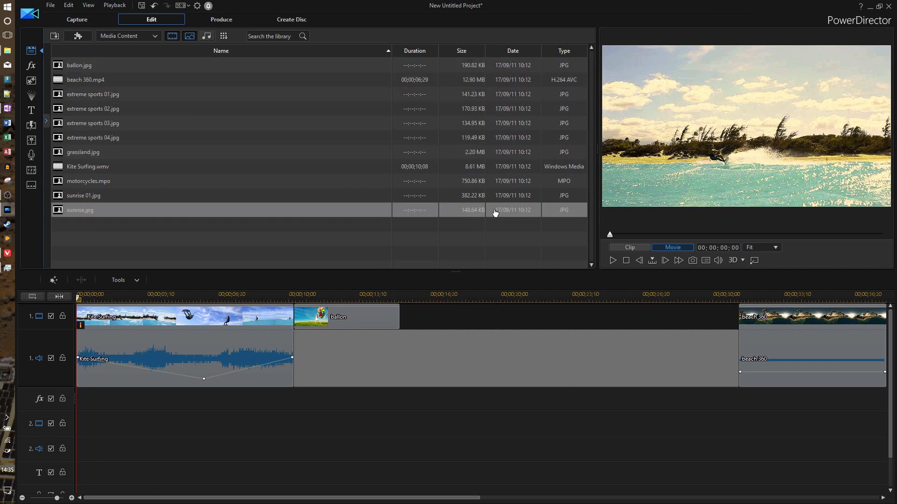
{"action": "right_click", "coordinate": [218, 43]}
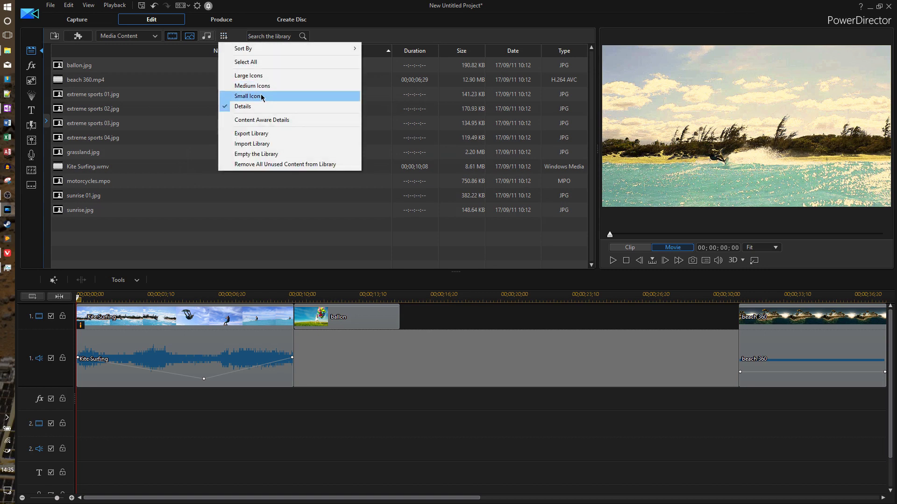
{"action": "left_click", "coordinate": [254, 96]}
{"action": "left_click", "coordinate": [223, 39]}
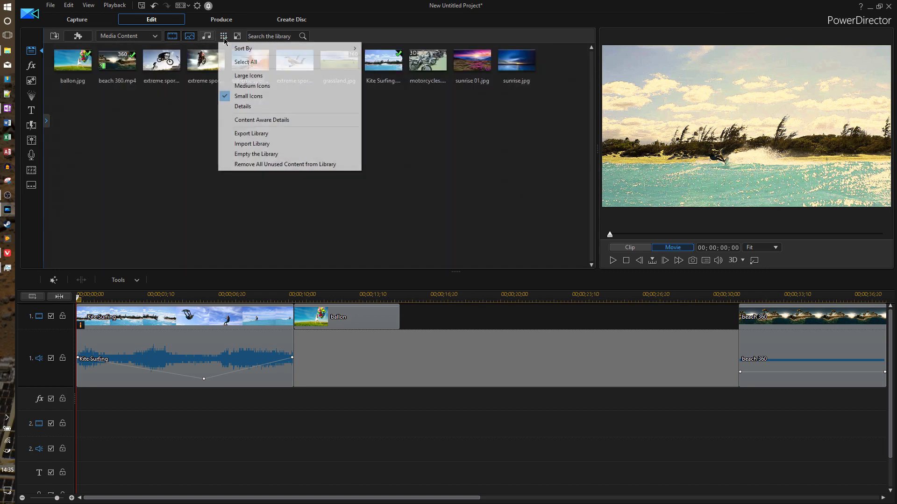
{"action": "left_click", "coordinate": [295, 76]}
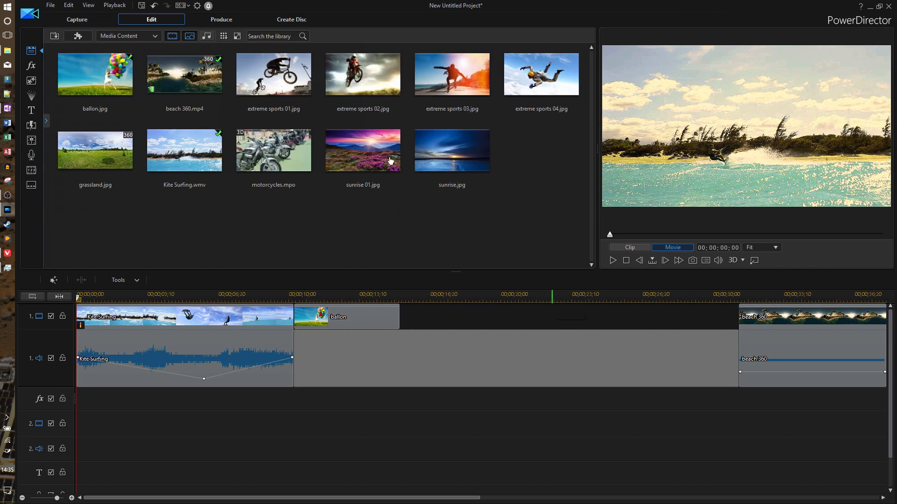
{"action": "left_click", "coordinate": [227, 39]}
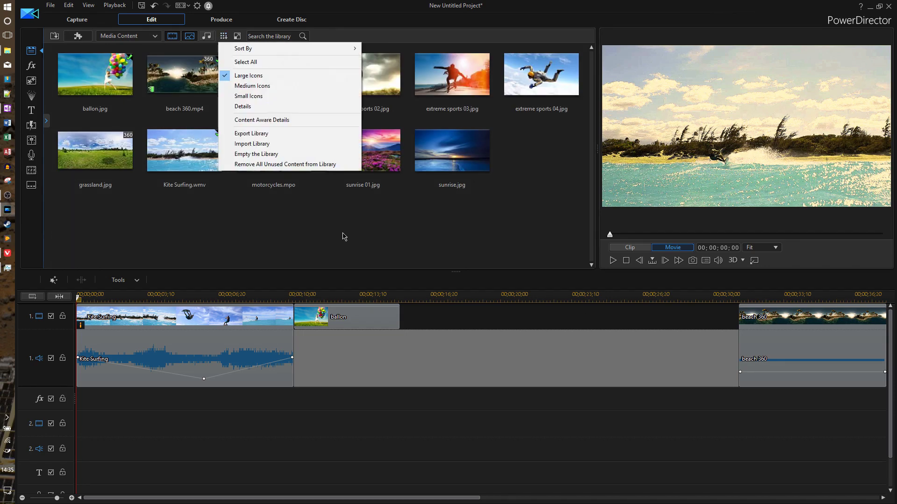